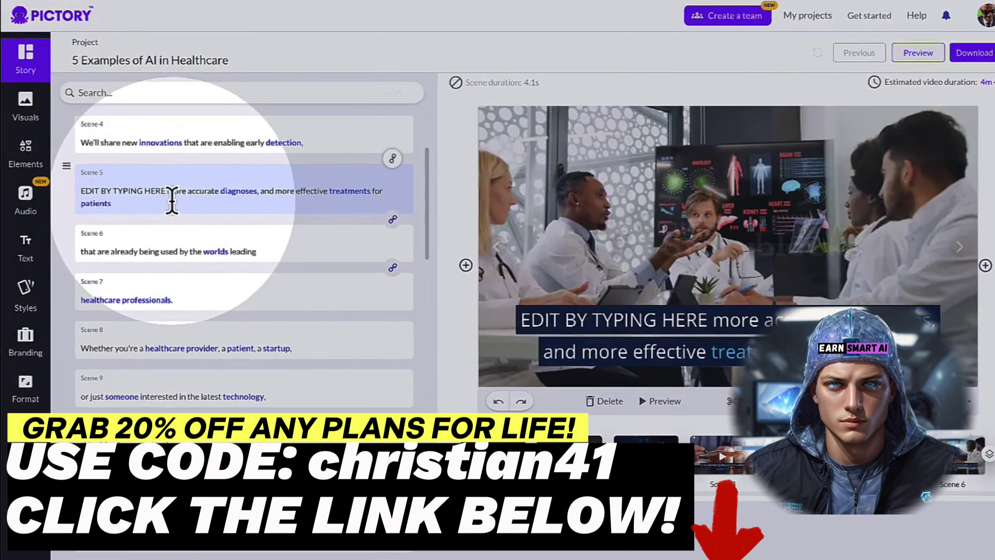
Delete the words "EDIT BY TYPING HERE" from the beginning of the Scene 5 story text.
{"action": "left_click", "coordinate": [160, 188]}
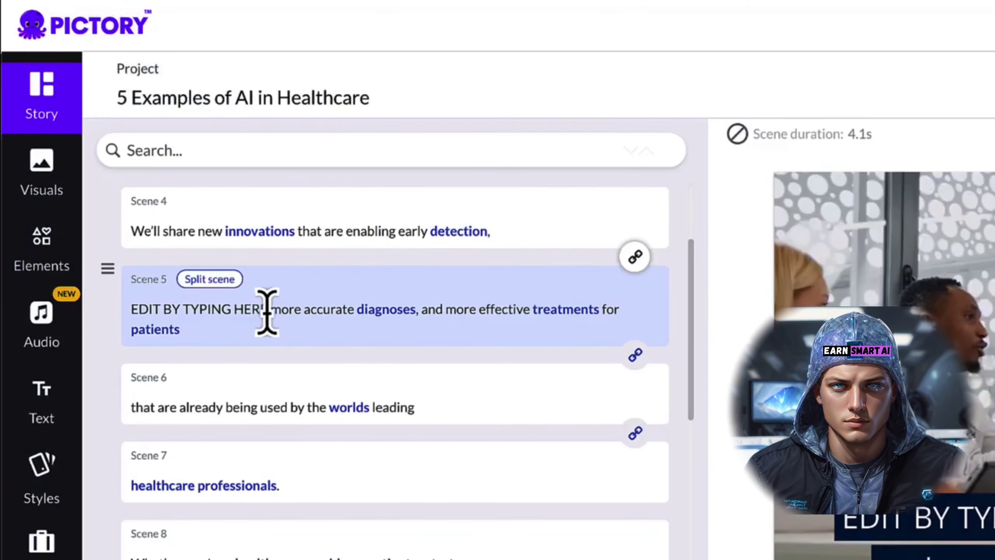
{"action": "key", "text": "ctrl+BackSpace"}
{"action": "key", "text": "ctrl+BackSpace"}
{"action": "key", "text": "ctrl+BackSpace"}
{"action": "key", "text": "ctrl+BackSpace"}
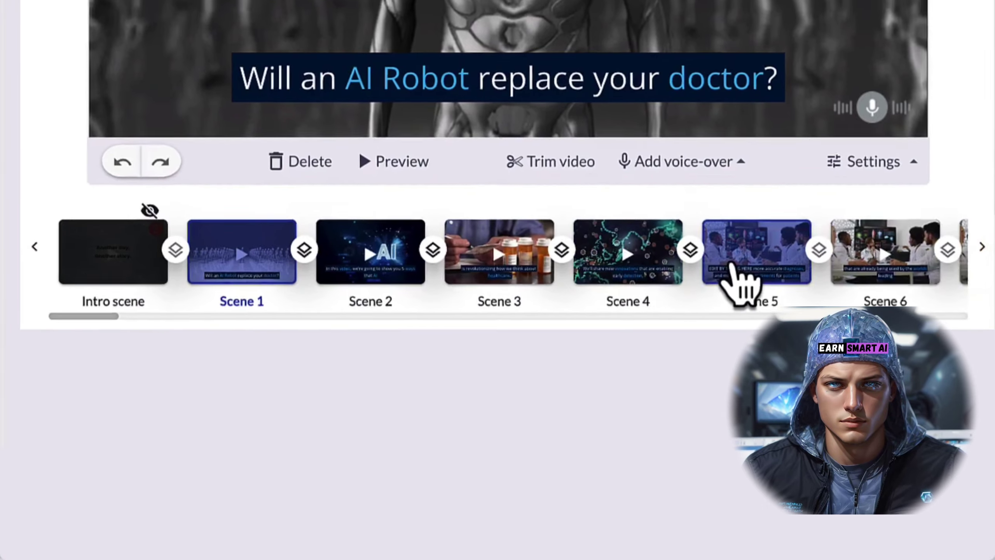
Open Scene 5 and insert "EDIT BY TYPING HERE" at the start of its caption on the video preview.
{"action": "left_click", "coordinate": [729, 259]}
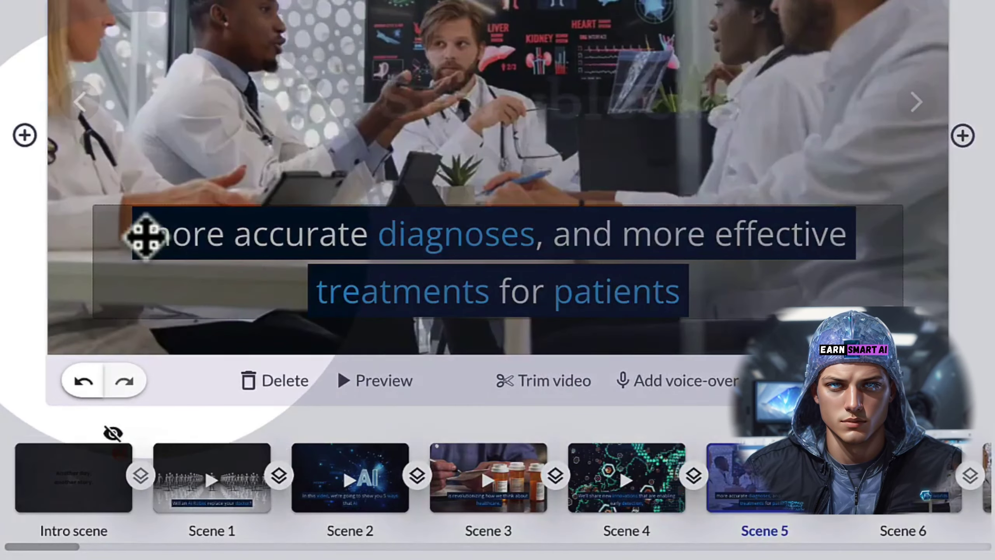
{"action": "left_click", "coordinate": [145, 236]}
{"action": "type", "text": "EDIT BY TYPIN"}
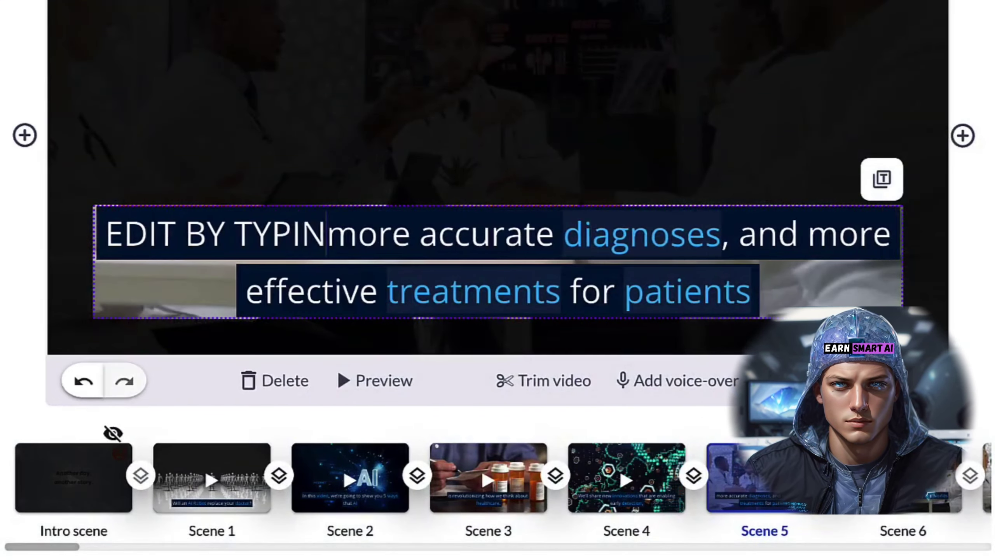
{"action": "type", "text": "G HERE"}
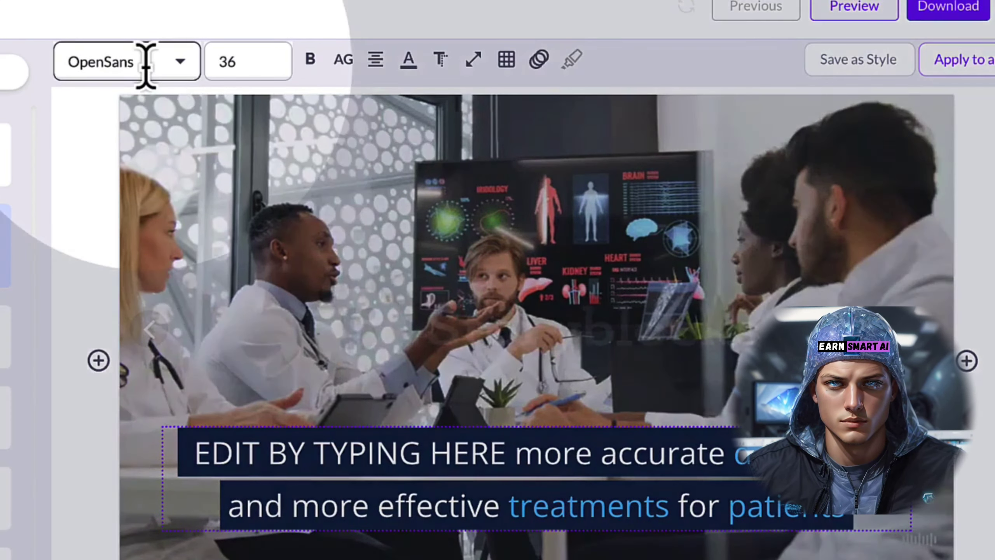
Examine the caption's formatting options, including font, size, letter case, text color, shadow and text box width.
{"action": "left_click", "coordinate": [146, 63]}
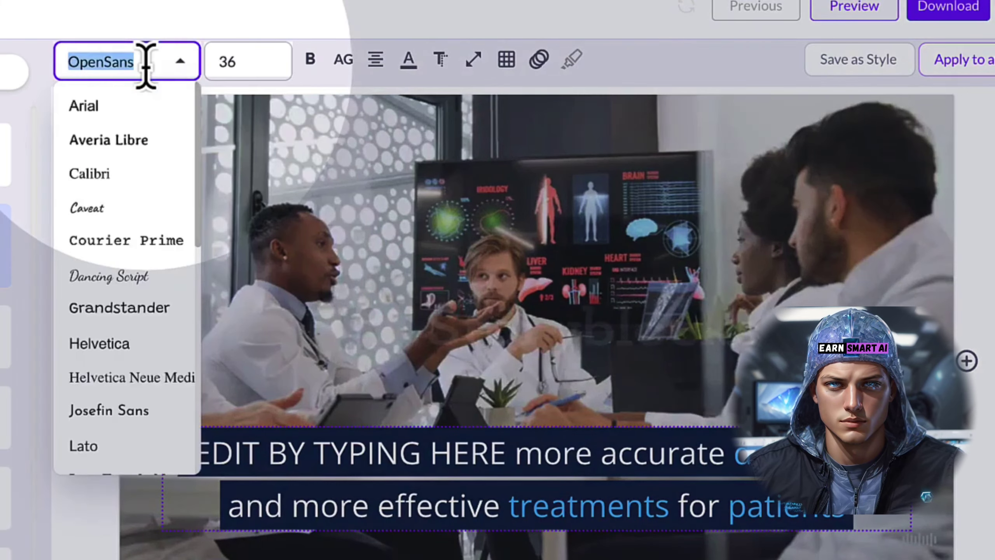
{"action": "left_click", "coordinate": [235, 61]}
{"action": "mouse_move", "coordinate": [344, 67]}
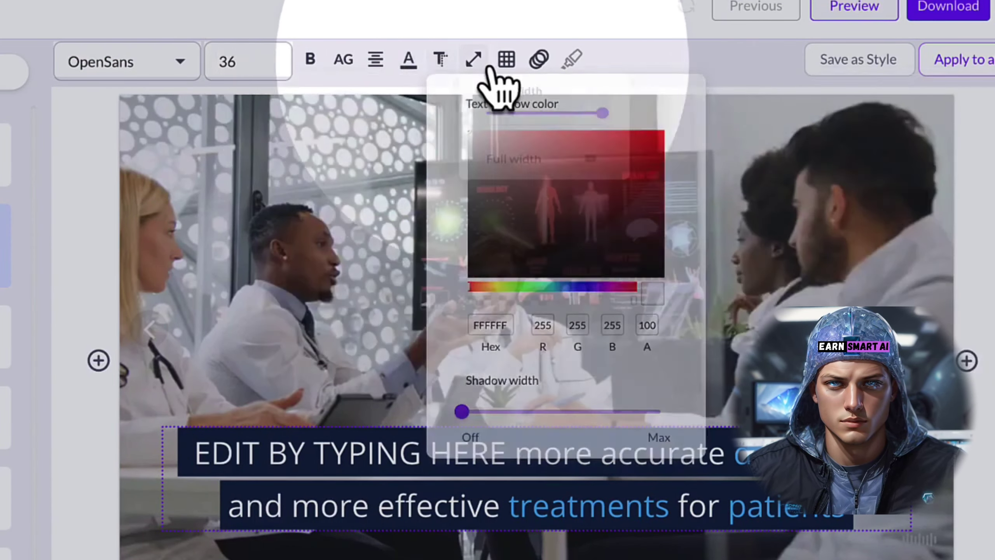
{"action": "mouse_move", "coordinate": [505, 70]}
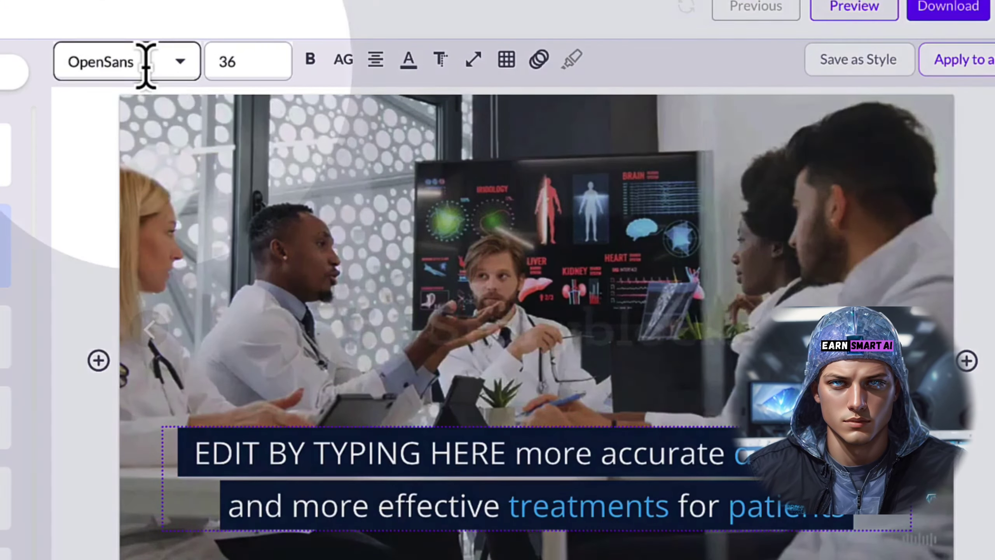
{"action": "left_click", "coordinate": [145, 61]}
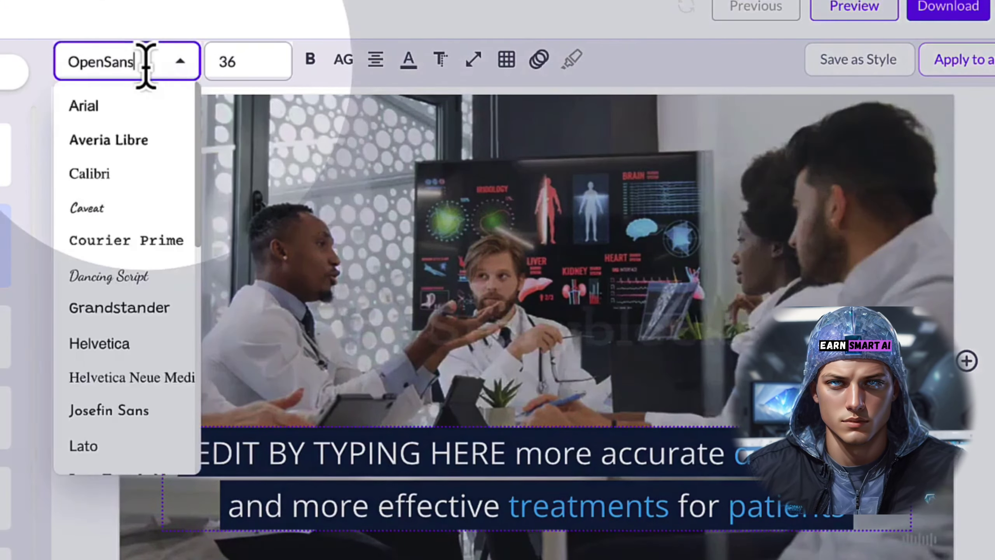
{"action": "left_click", "coordinate": [235, 60]}
{"action": "left_click", "coordinate": [301, 70]}
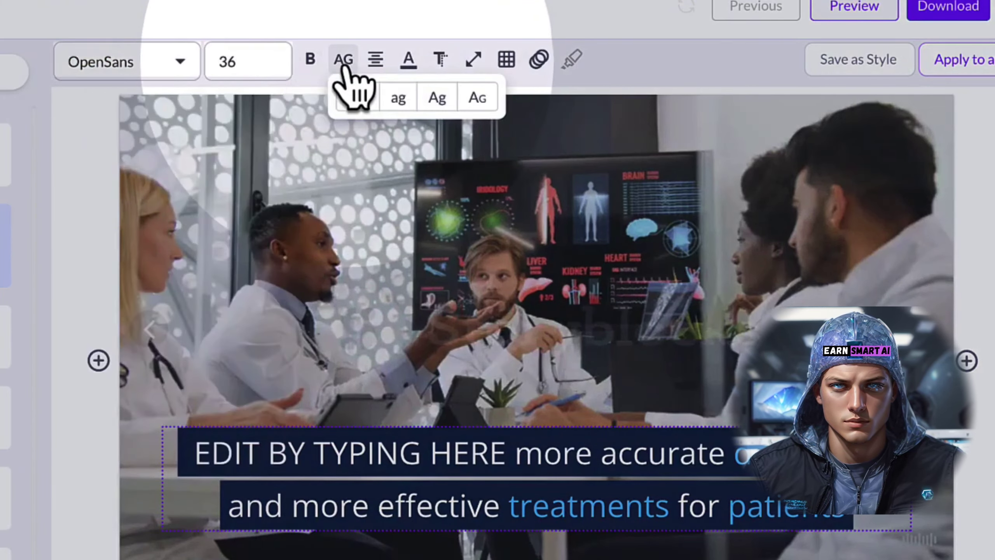
{"action": "left_click", "coordinate": [409, 65]}
{"action": "left_click", "coordinate": [439, 65]}
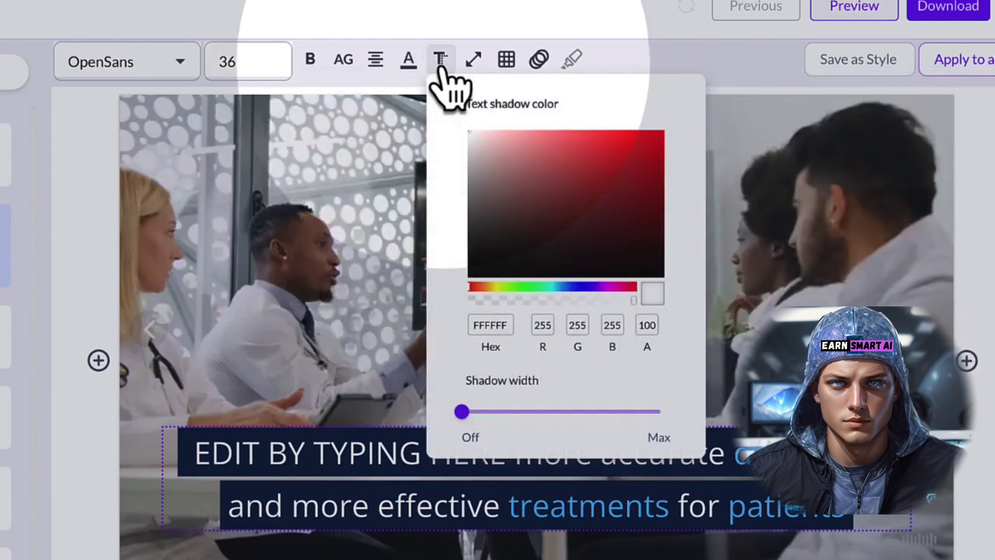
{"action": "left_click", "coordinate": [505, 67]}
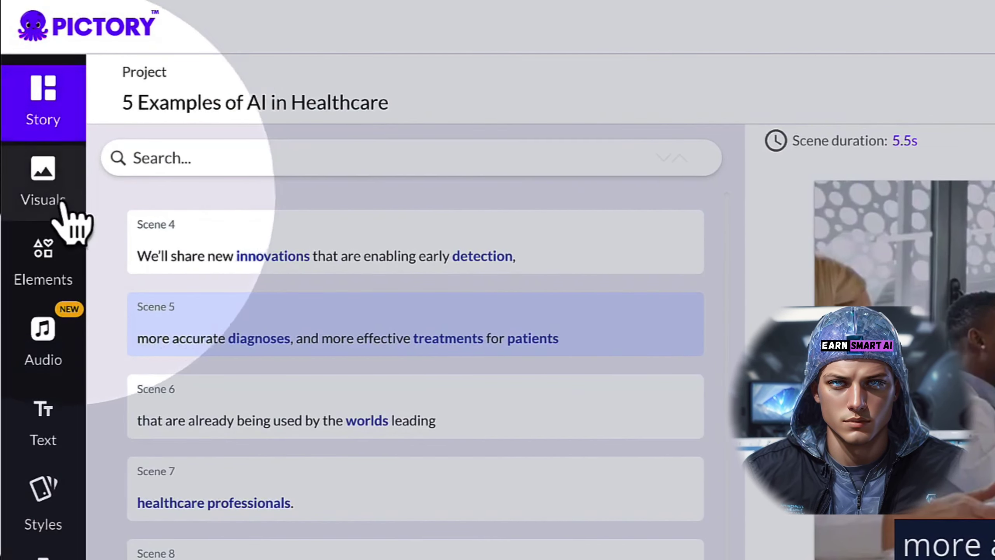
Browse the library's healthcare visuals for Scene 22 and view Scenes 23 and 24.
{"action": "left_click", "coordinate": [43, 184]}
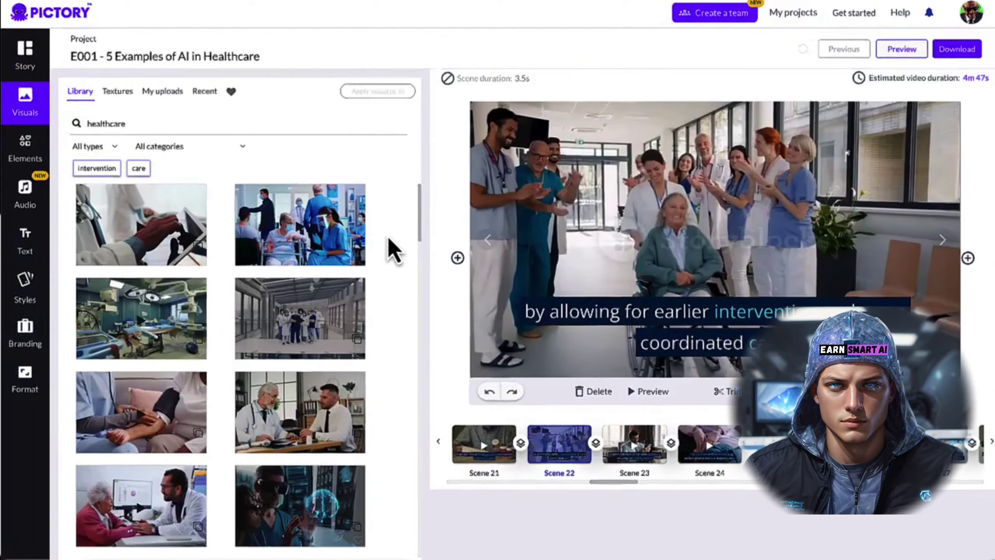
{"action": "scroll", "coordinate": [413, 233], "scroll_direction": "down", "scroll_amount": 8}
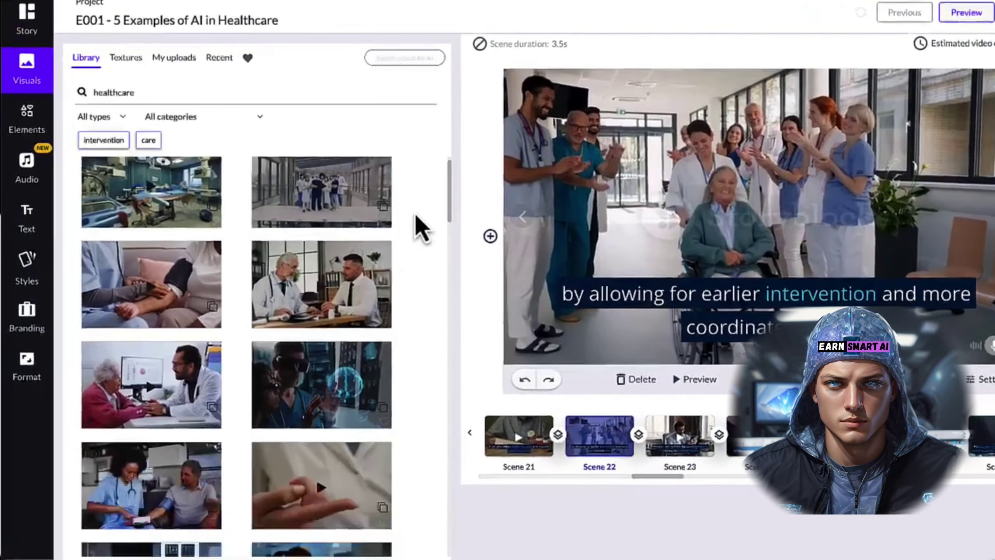
{"action": "scroll", "coordinate": [470, 188], "scroll_direction": "down", "scroll_amount": 10}
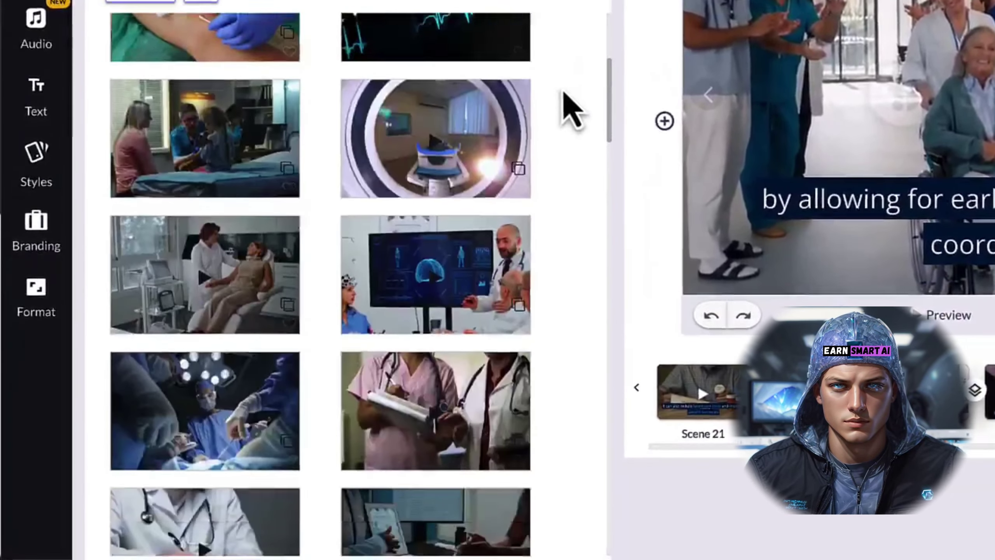
{"action": "scroll", "coordinate": [564, 96], "scroll_direction": "down", "scroll_amount": 10}
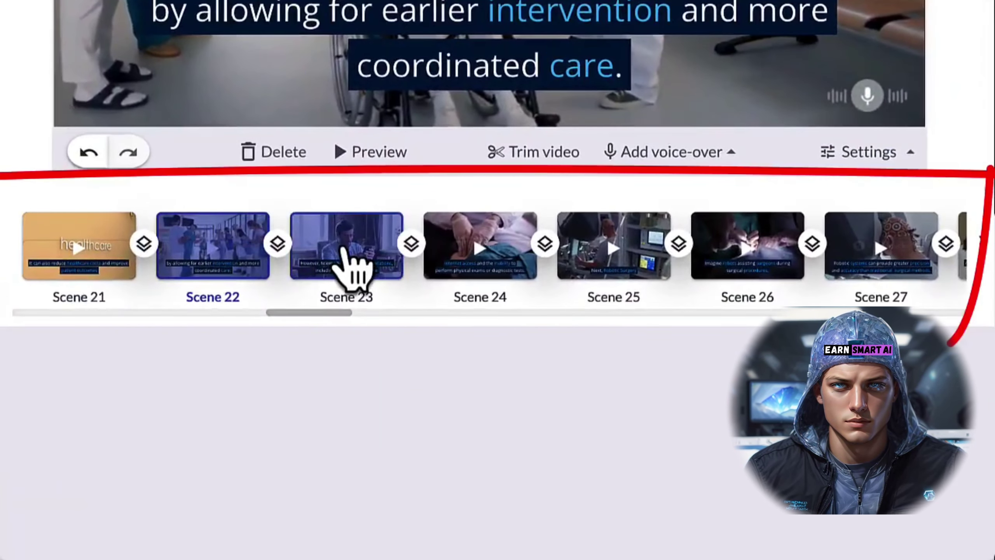
{"action": "left_click", "coordinate": [384, 276]}
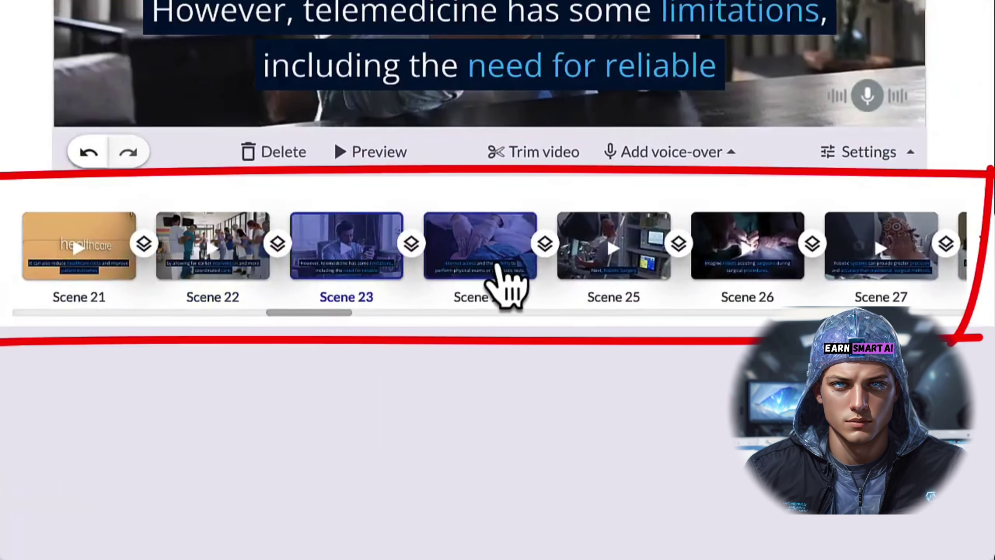
{"action": "left_click", "coordinate": [527, 283]}
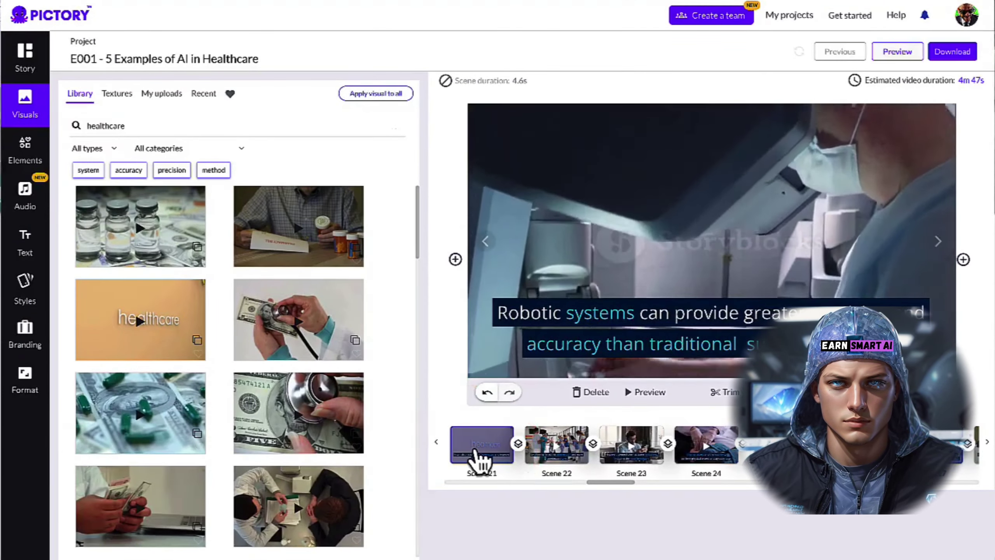
Replace Scene 21's visual with the pharmacy bill clip found by searching the library for "healthcare cost".
{"action": "left_click", "coordinate": [480, 456]}
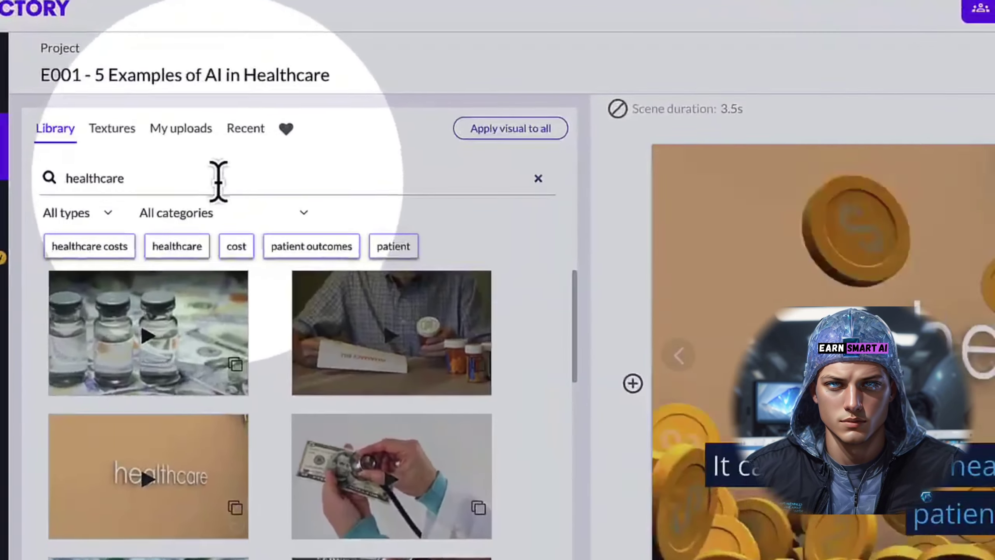
{"action": "left_click", "coordinate": [186, 127]}
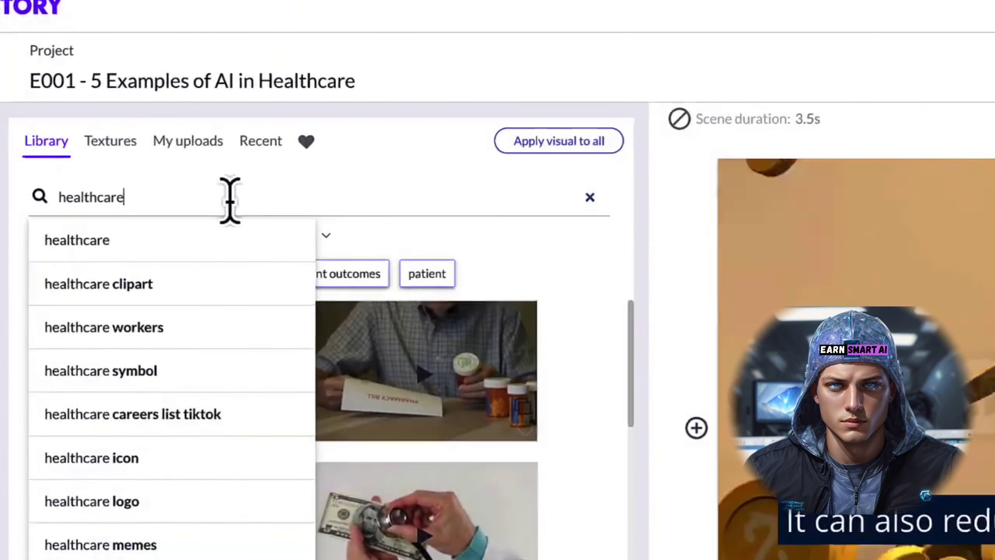
{"action": "type", "text": "cost"}
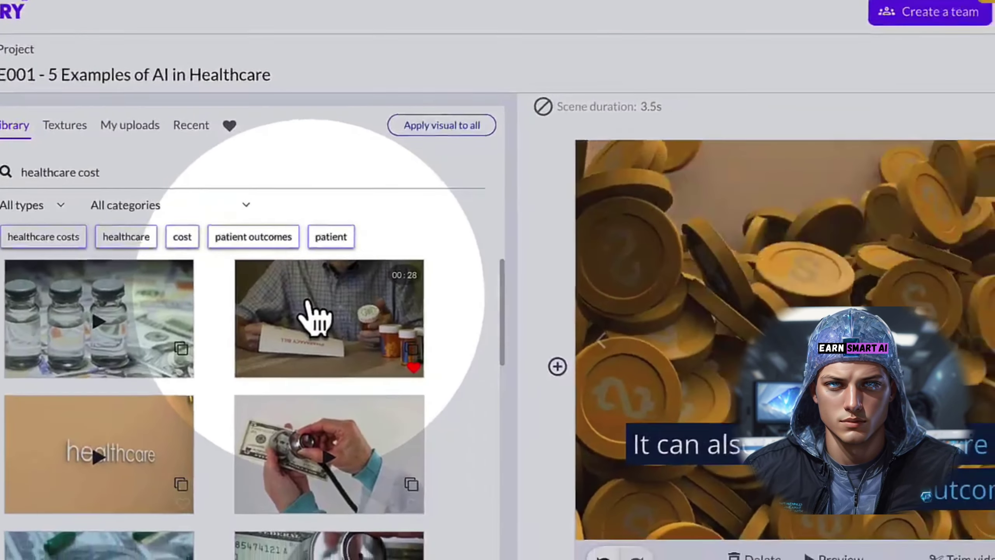
{"action": "left_click", "coordinate": [308, 304]}
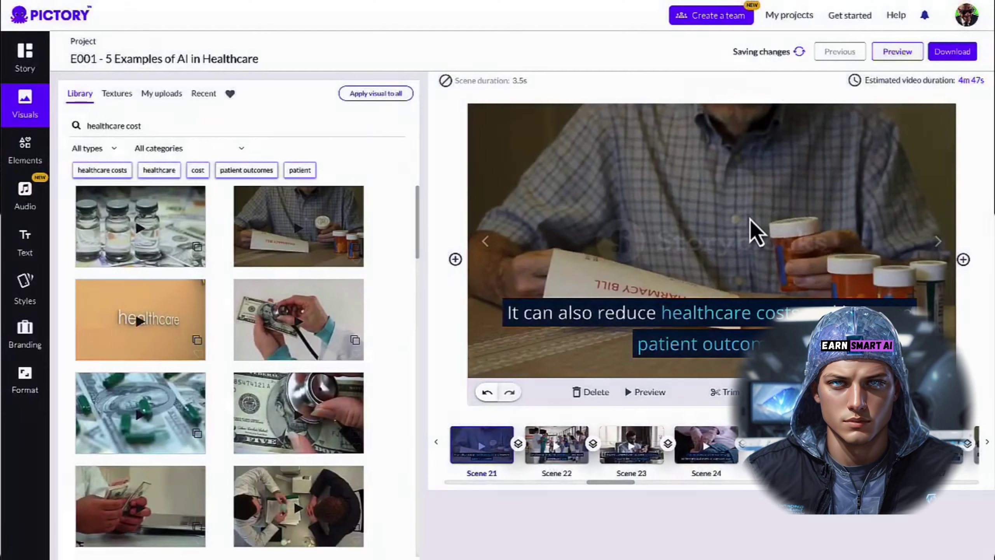
Check the visuals and captions of Scenes 22 to 25 one after another.
{"action": "left_click", "coordinate": [556, 445]}
{"action": "left_click", "coordinate": [632, 446]}
{"action": "left_click", "coordinate": [706, 445]}
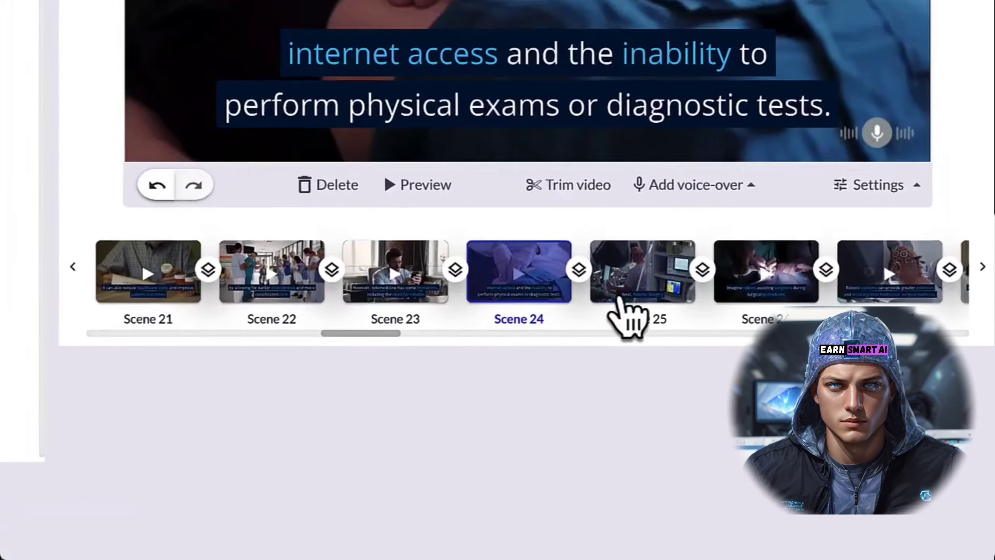
{"action": "left_click", "coordinate": [778, 447]}
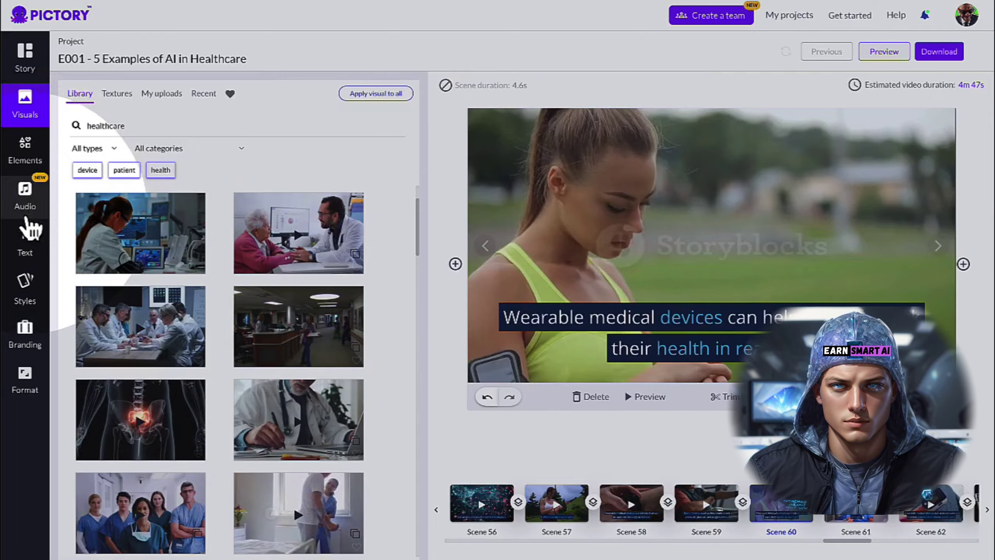
Browse the background music tracks available for the video, with their moods and durations.
{"action": "left_click", "coordinate": [26, 217]}
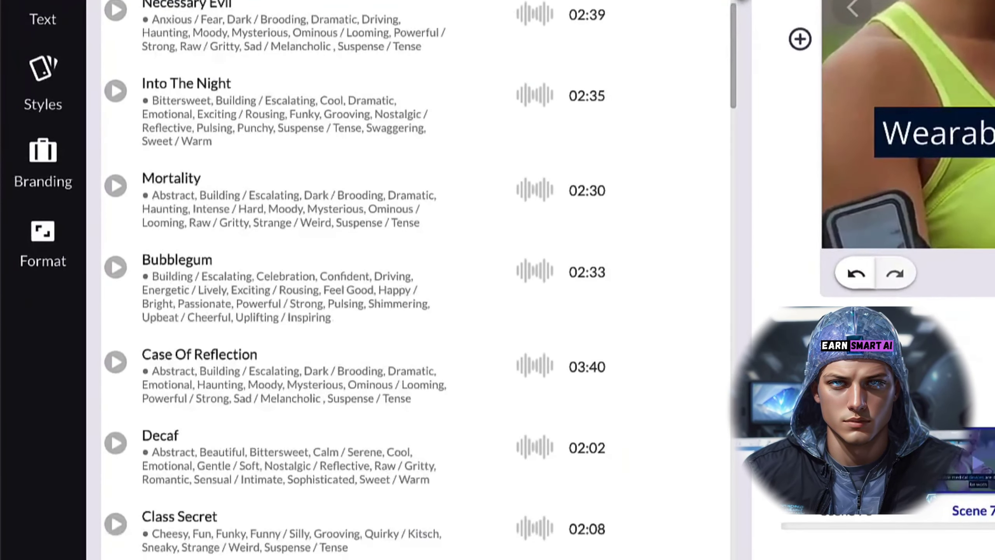
{"action": "scroll", "coordinate": [392, 275], "scroll_direction": "down", "scroll_amount": 1}
{"action": "scroll", "coordinate": [392, 274], "scroll_direction": "down", "scroll_amount": 12}
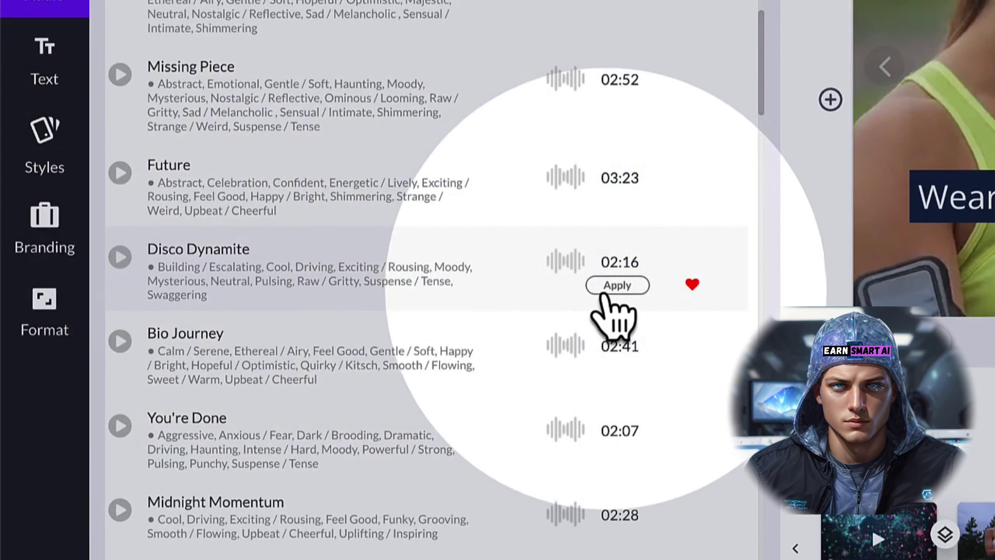
{"action": "scroll", "coordinate": [603, 295], "scroll_direction": "down", "scroll_amount": 15}
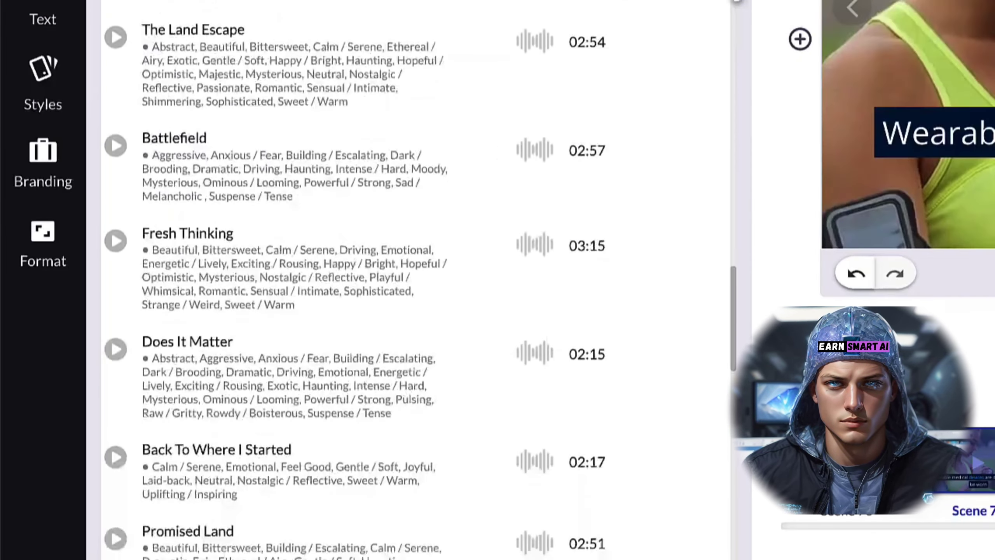
{"action": "scroll", "coordinate": [298, 280], "scroll_direction": "down", "scroll_amount": 5}
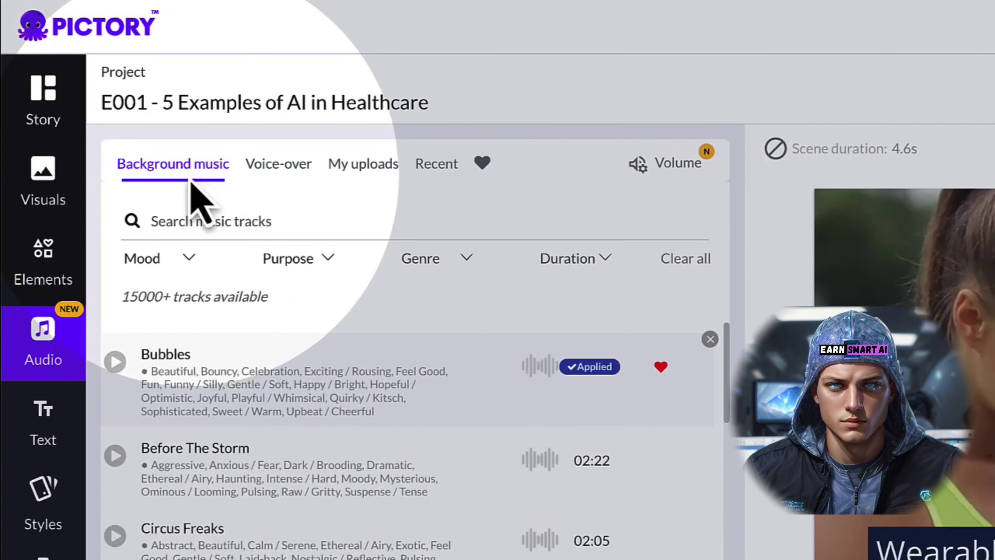
Review the project's voice-over voices, uploaded audio and branding settings.
{"action": "left_click", "coordinate": [273, 176]}
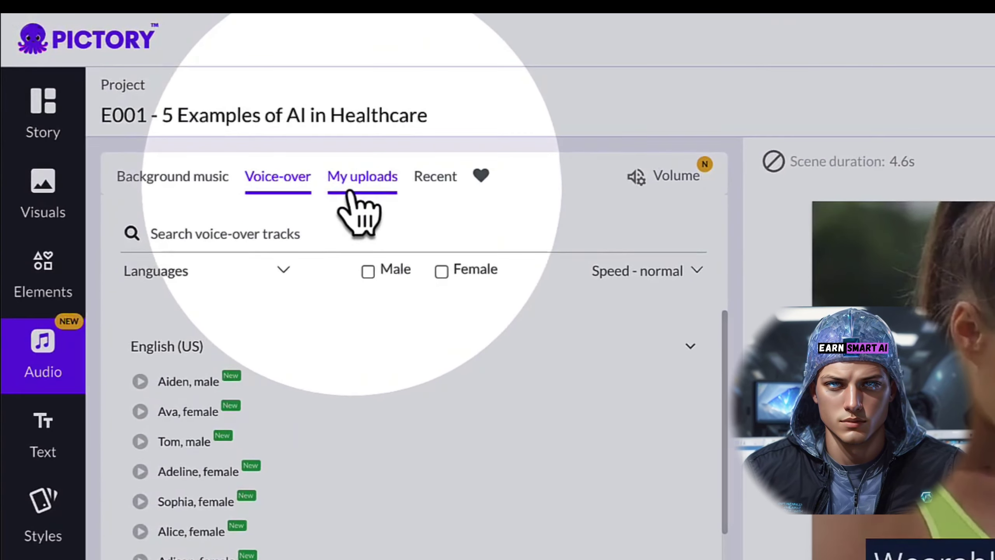
{"action": "left_click", "coordinate": [204, 112]}
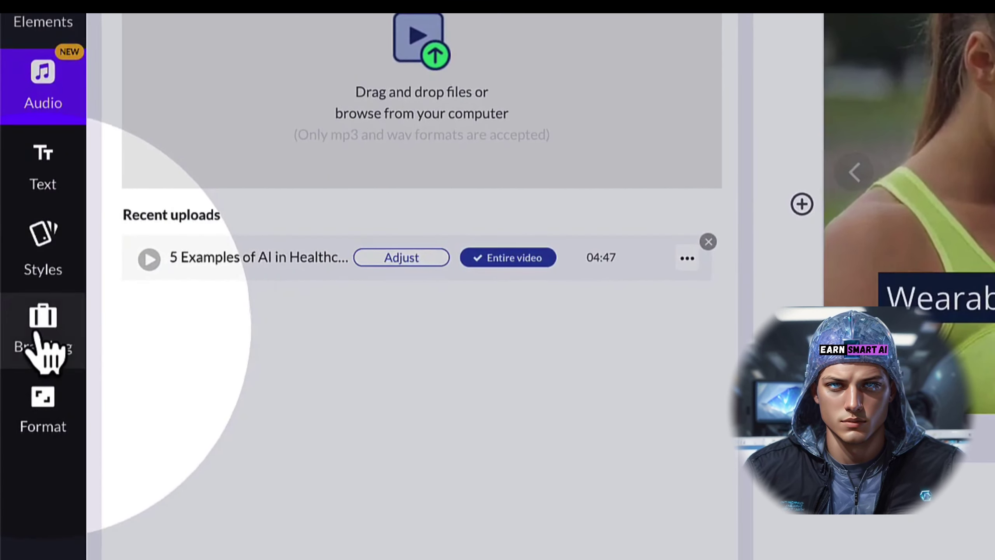
{"action": "left_click", "coordinate": [37, 337]}
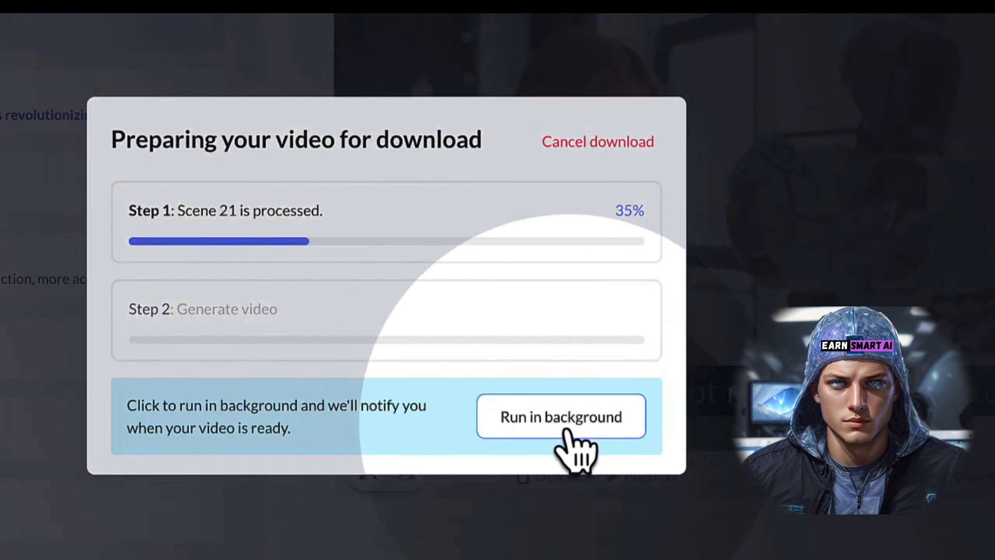
Open the generated video "5 Examples of AI in Healthcare" from the notifications.
{"action": "left_click", "coordinate": [924, 30]}
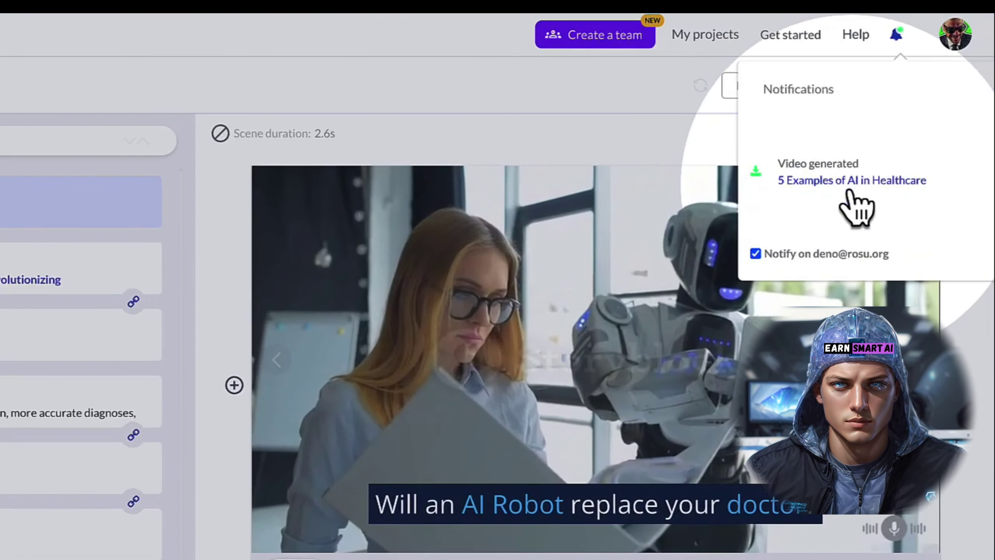
{"action": "left_click", "coordinate": [848, 181]}
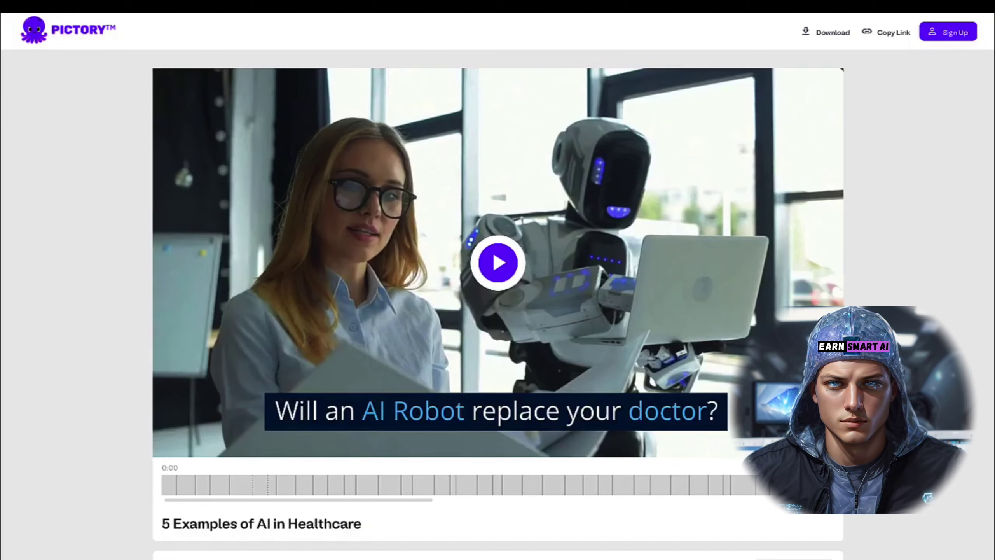